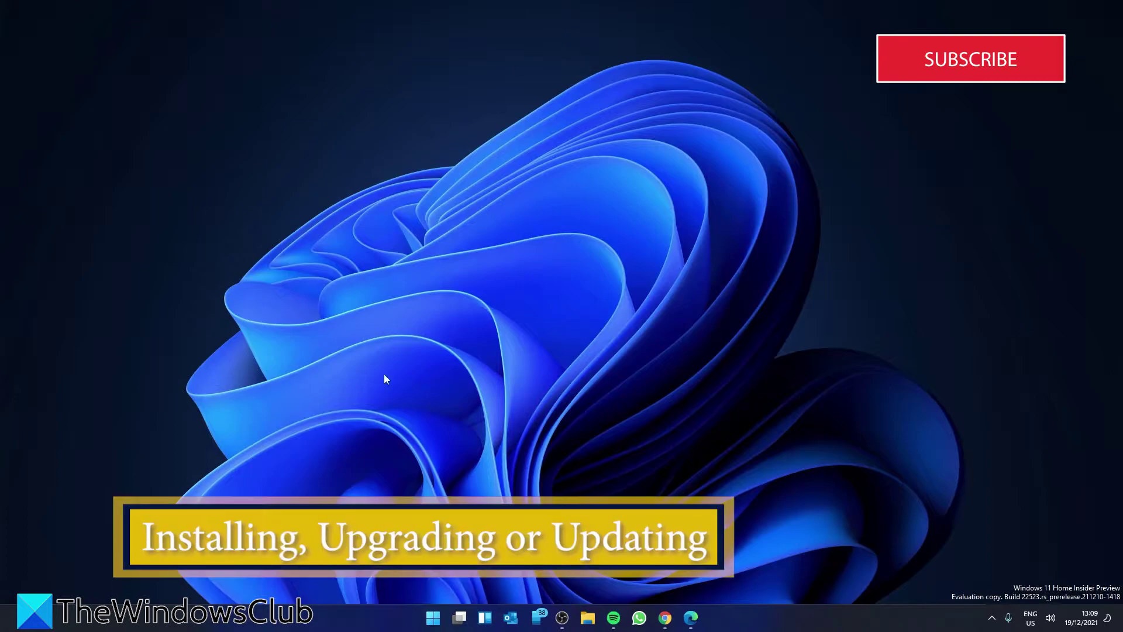
Launch Settings and run the Windows Update troubleshooter under System > Troubleshoot > Other troubleshooters.
{"action": "left_click", "coordinate": [437, 624]}
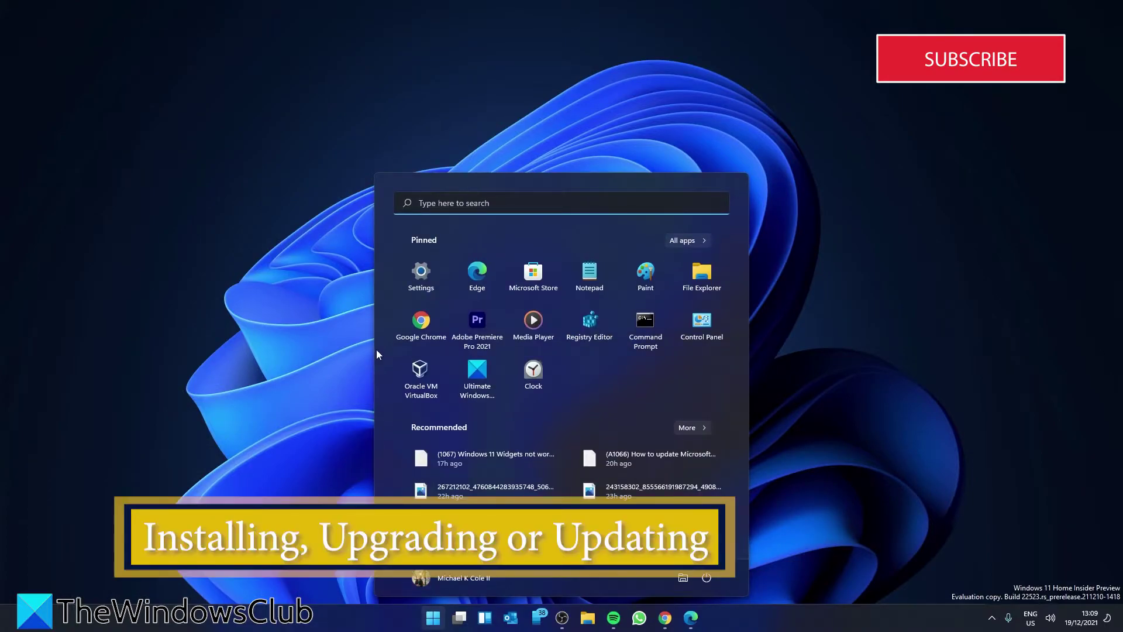
{"action": "left_click", "coordinate": [414, 280]}
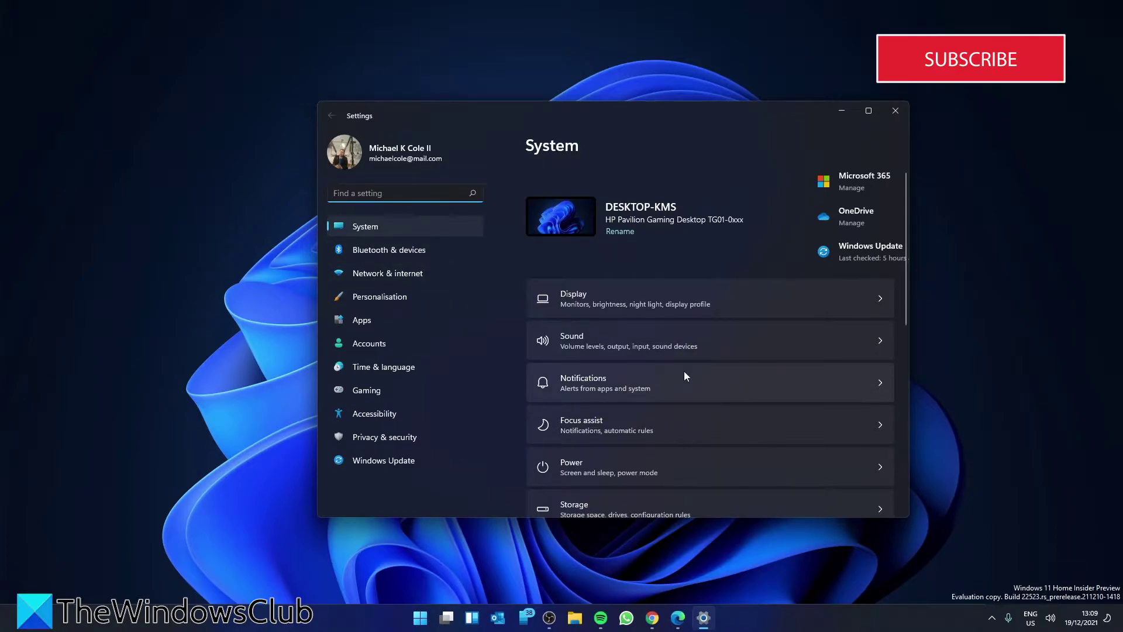
{"action": "scroll", "coordinate": [683, 371], "scroll_direction": "down", "scroll_amount": 3}
{"action": "scroll", "coordinate": [683, 370], "scroll_direction": "down", "scroll_amount": 4}
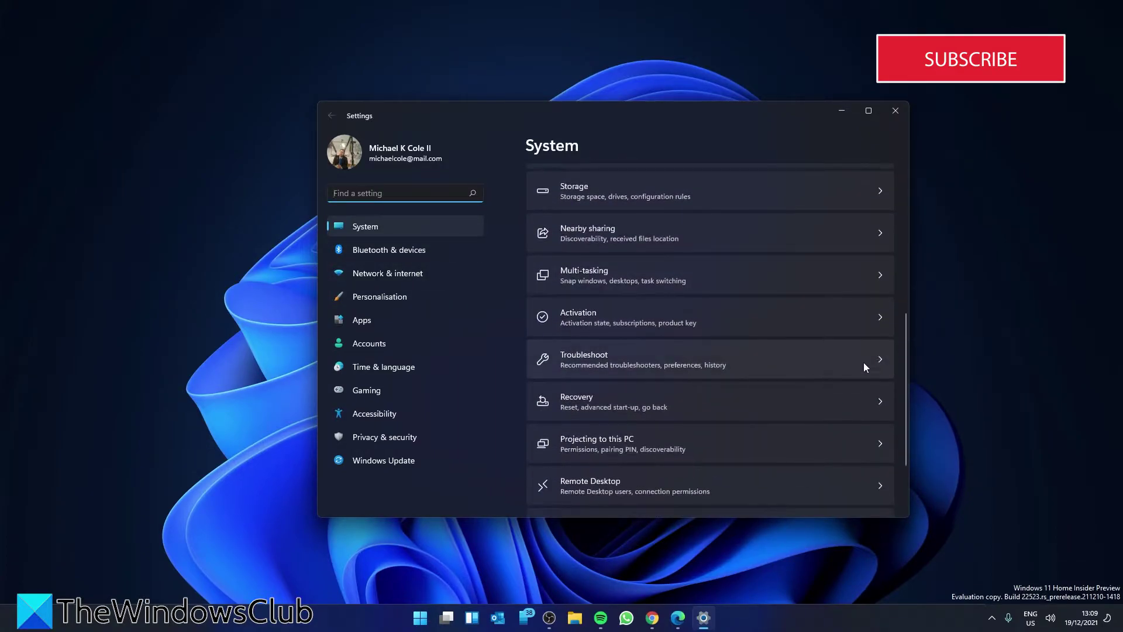
{"action": "left_click", "coordinate": [882, 358]}
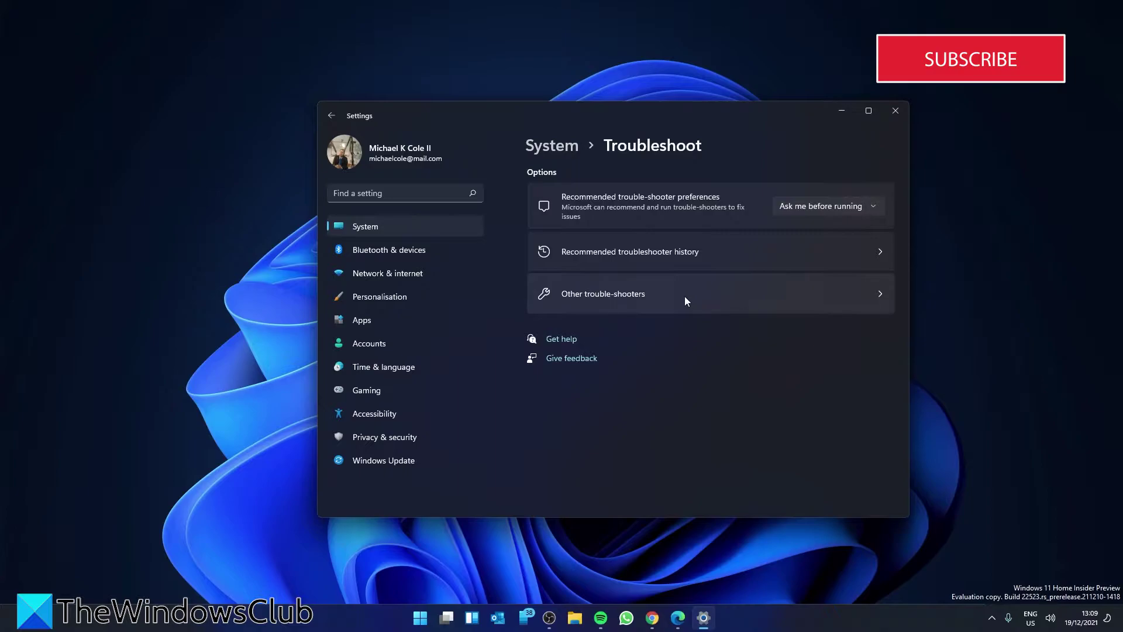
{"action": "left_click", "coordinate": [874, 296]}
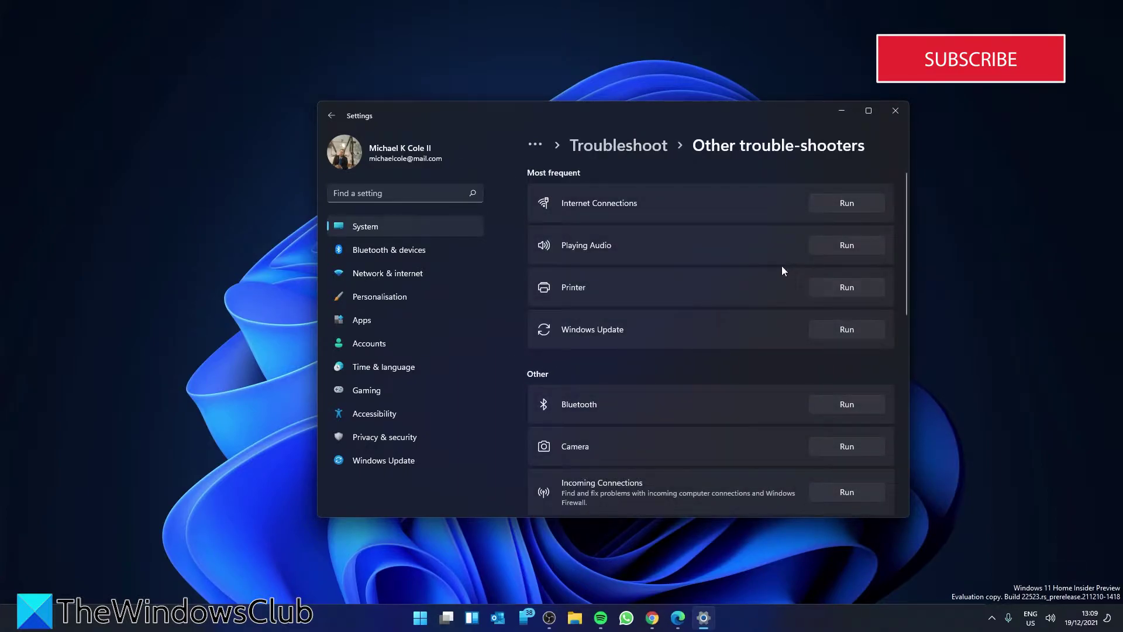
{"action": "left_click", "coordinate": [850, 331]}
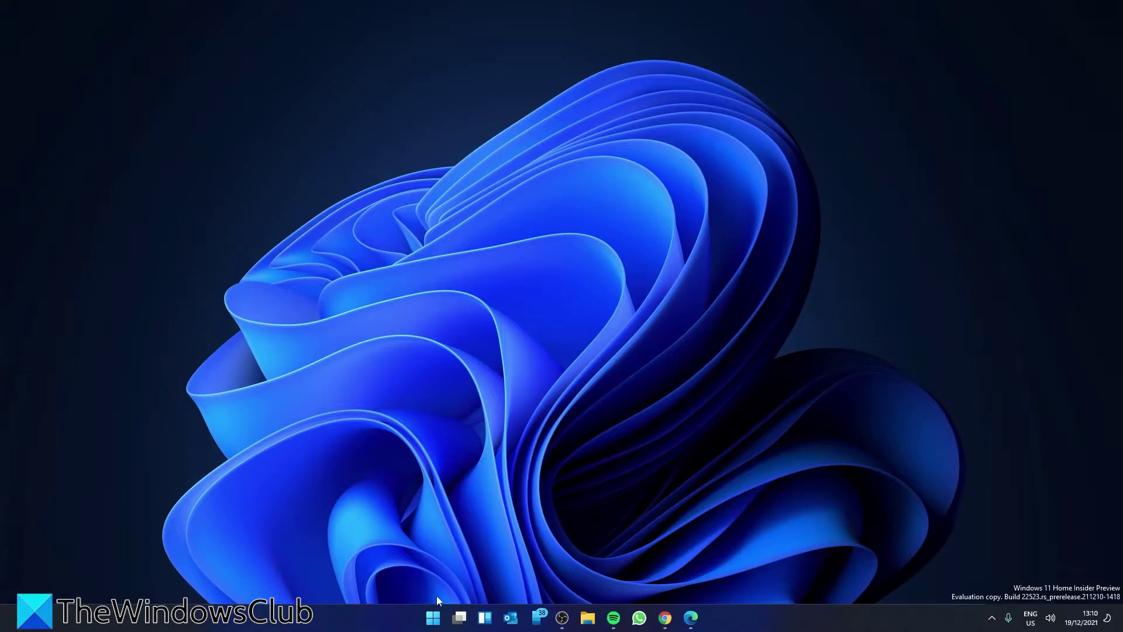
Launch Command Prompt as administrator and run sfc /scannow.
{"action": "left_click", "coordinate": [435, 619]}
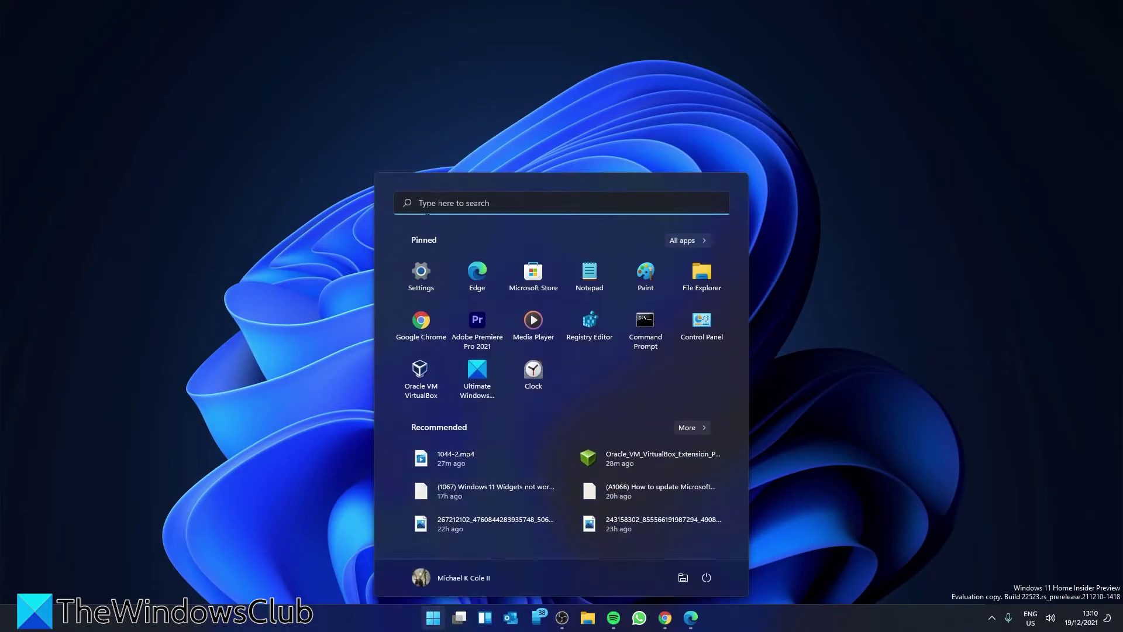
{"action": "left_click", "coordinate": [430, 203]}
{"action": "type", "text": "command prompt"}
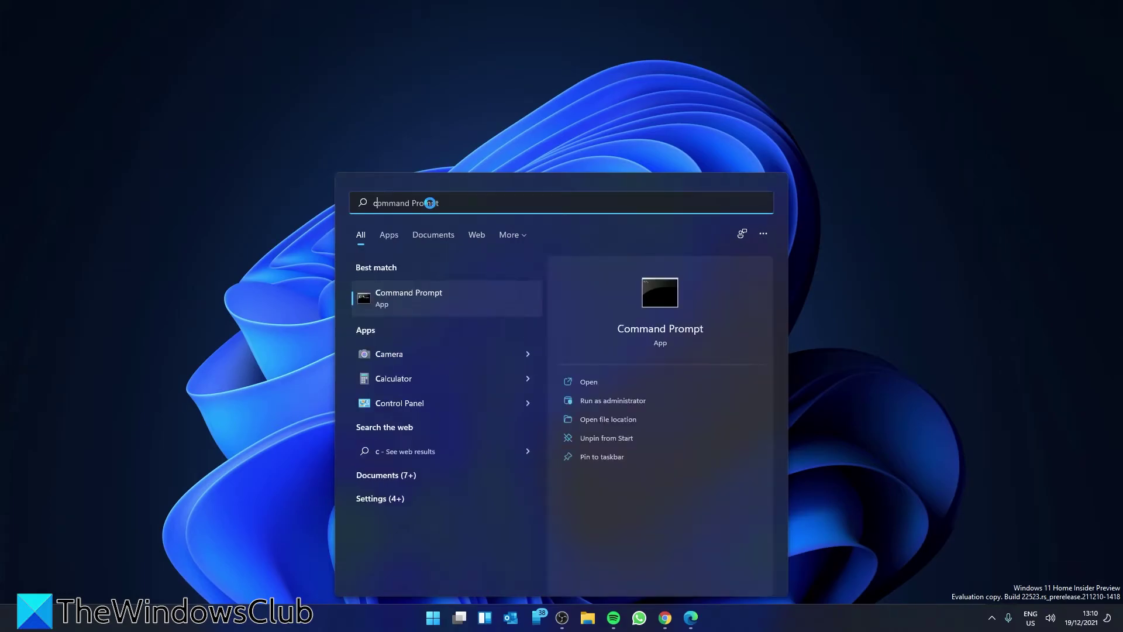
{"action": "left_click", "coordinate": [609, 396]}
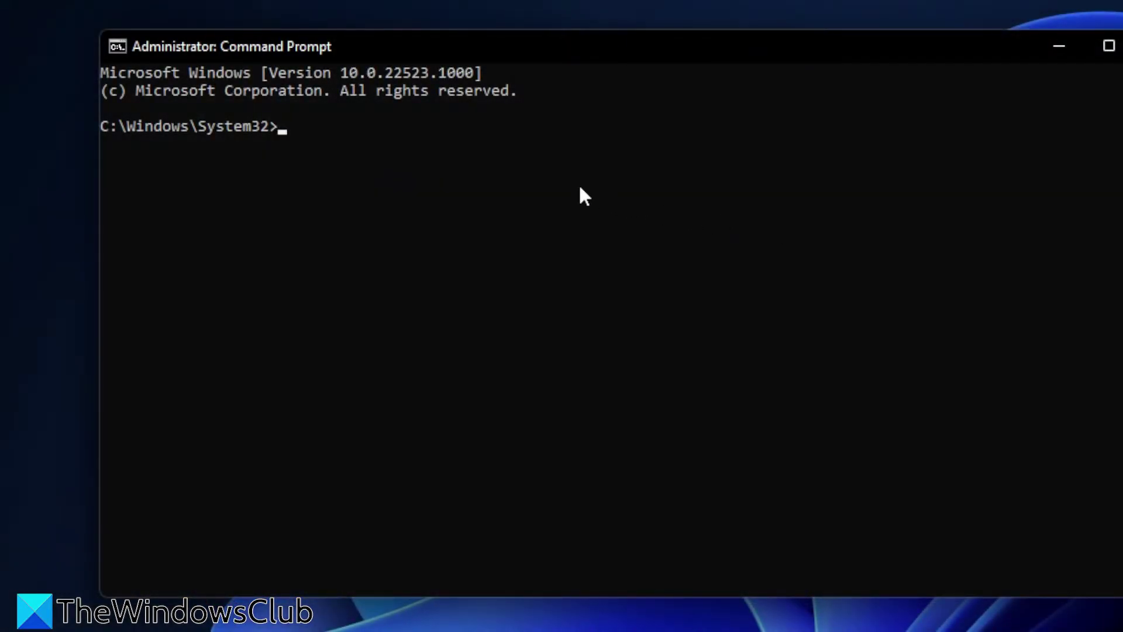
{"action": "type", "text": "sfc /scannow"}
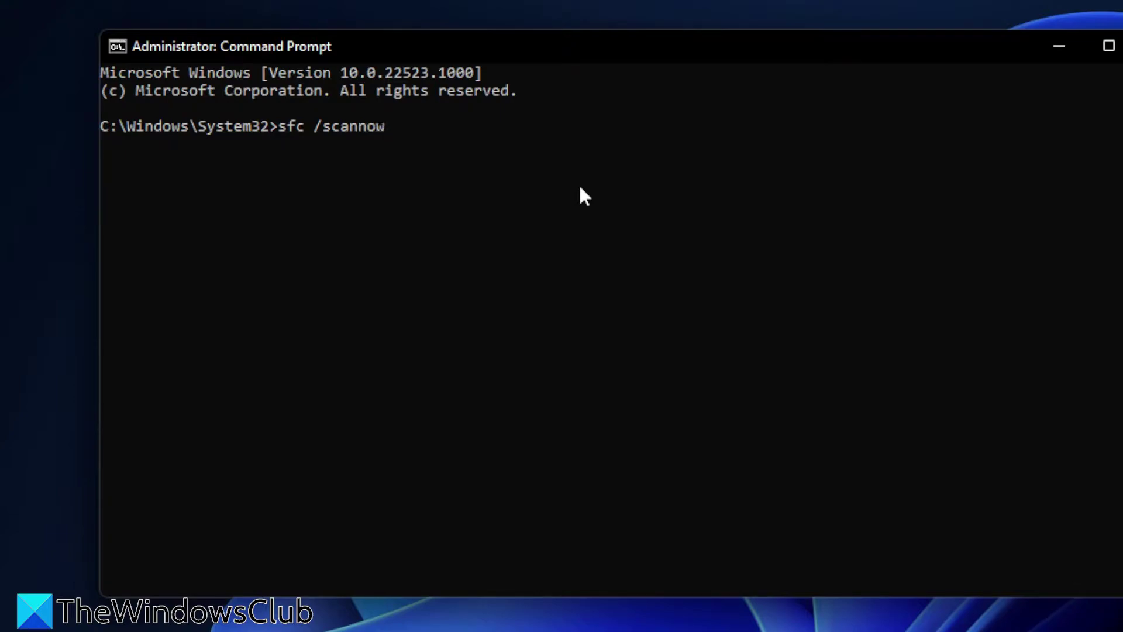
{"action": "key", "text": "Return"}
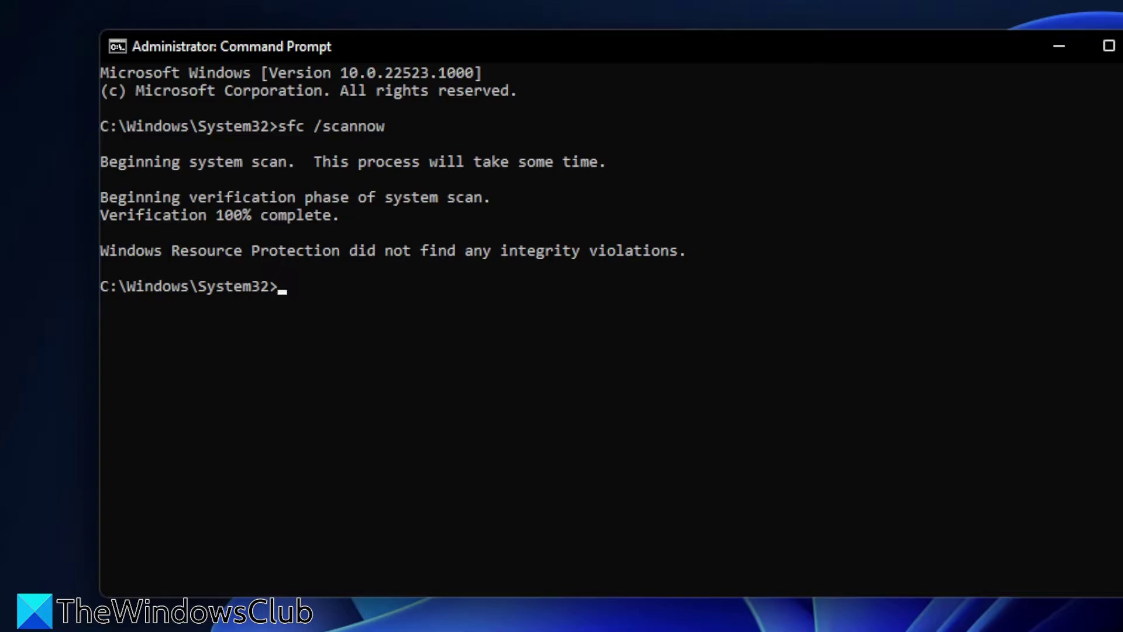
Run dism.exe /online /cleanup-image /restorehealth, correcting the typo, then exit Command Prompt.
{"action": "type", "text": "dism.exe /online"}
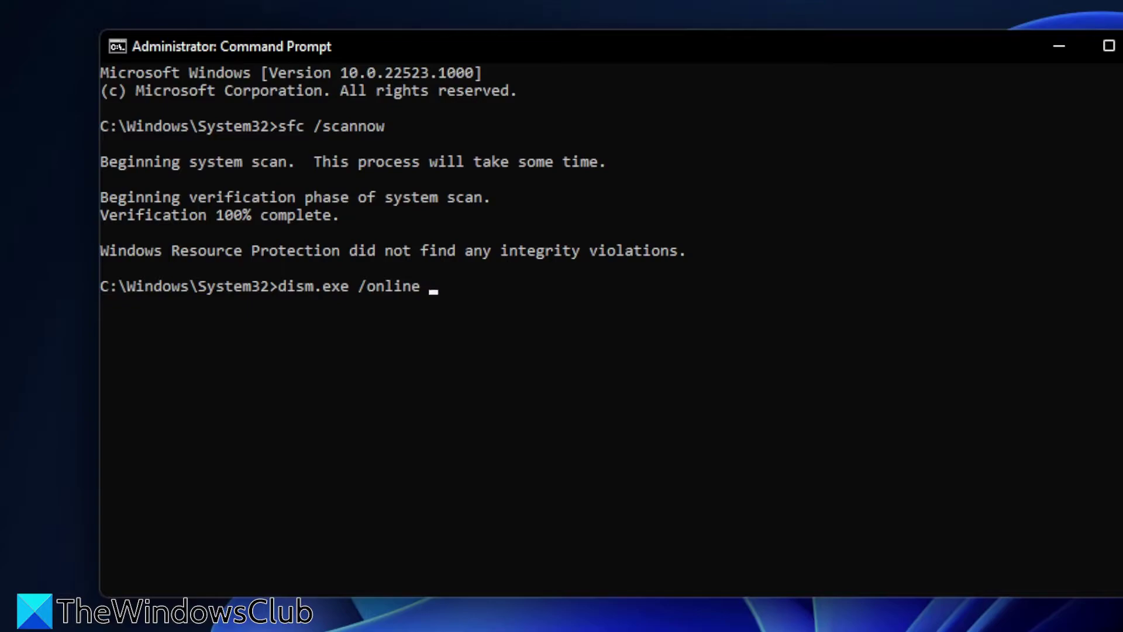
{"action": "type", "text": " /cleanup-im"}
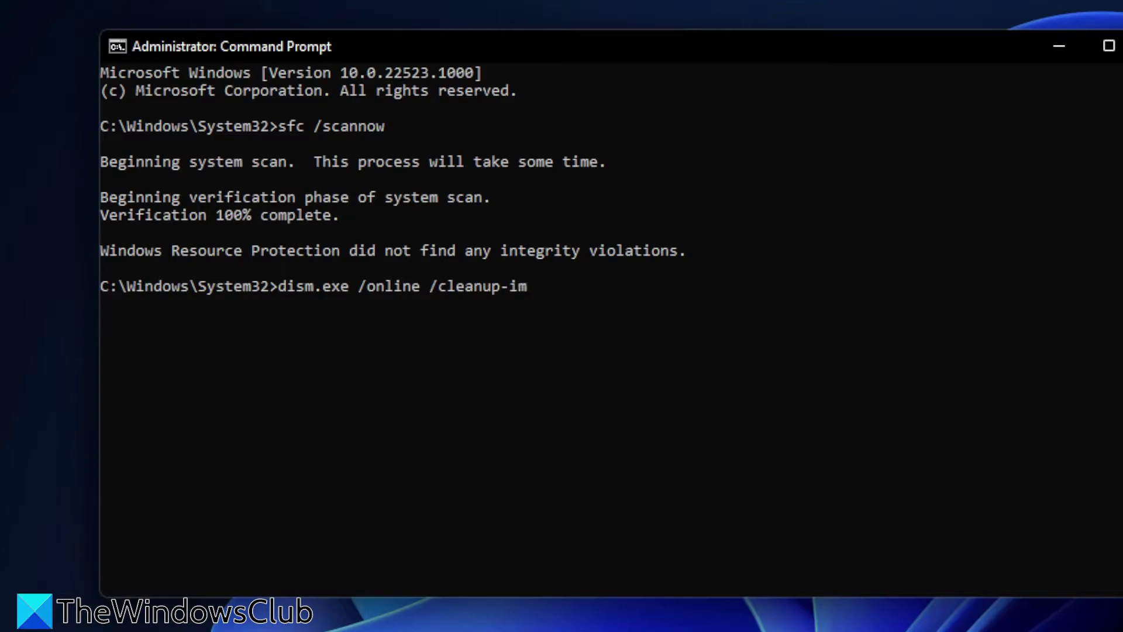
{"action": "type", "text": "age /restorehe"}
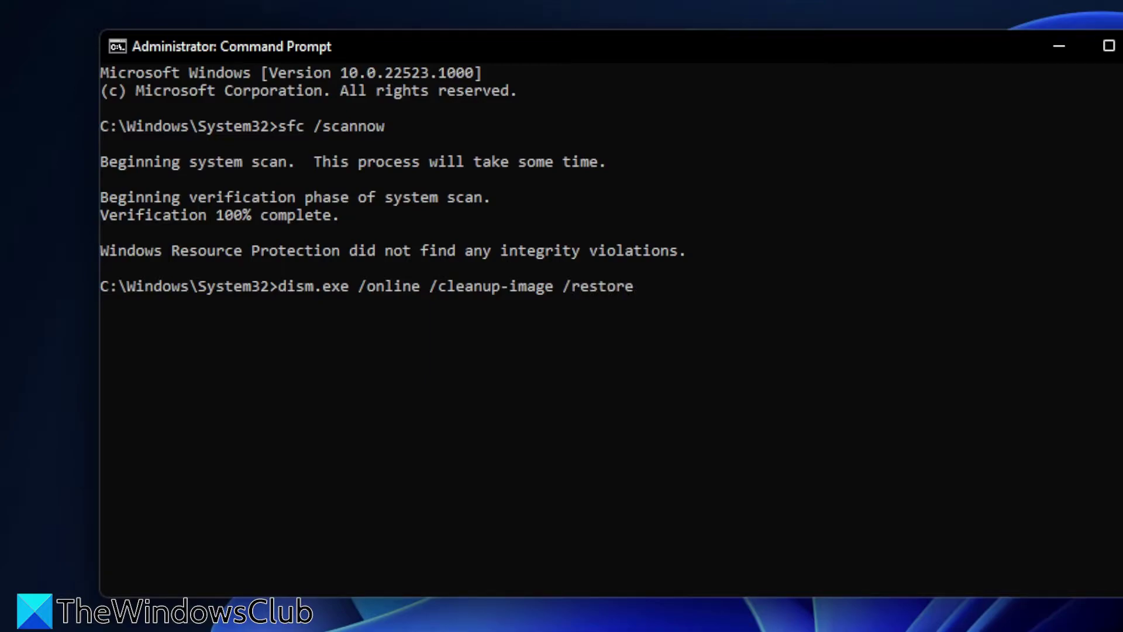
{"action": "type", "text": "aa"}
{"action": "key", "text": "BackSpace"}
{"action": "type", "text": "lth"}
{"action": "key", "text": "Return"}
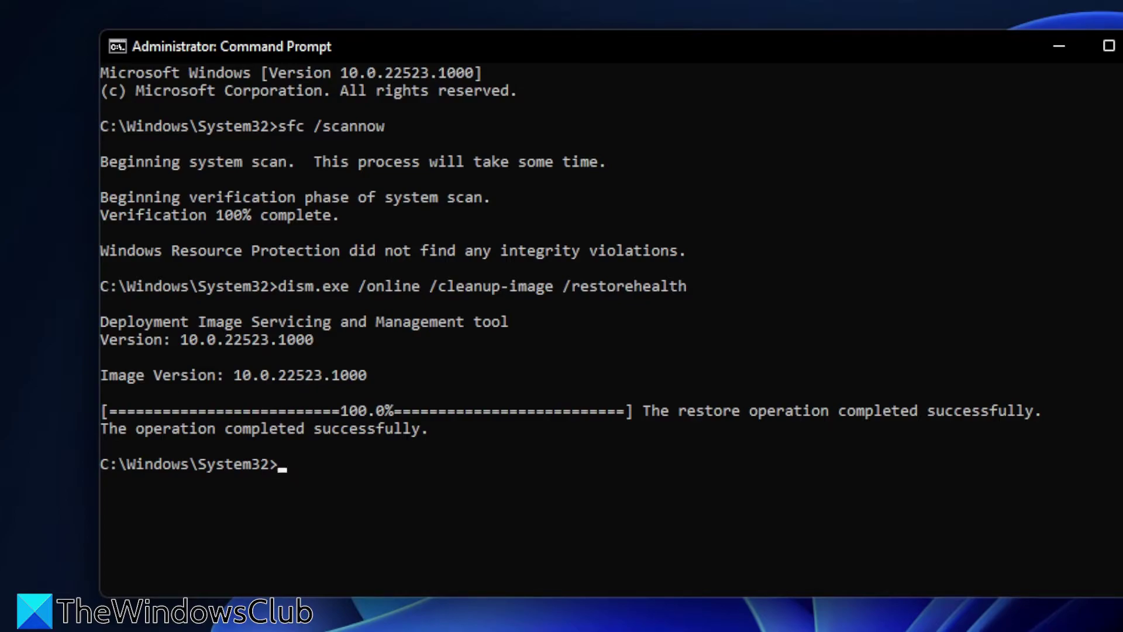
{"action": "type", "text": "exit"}
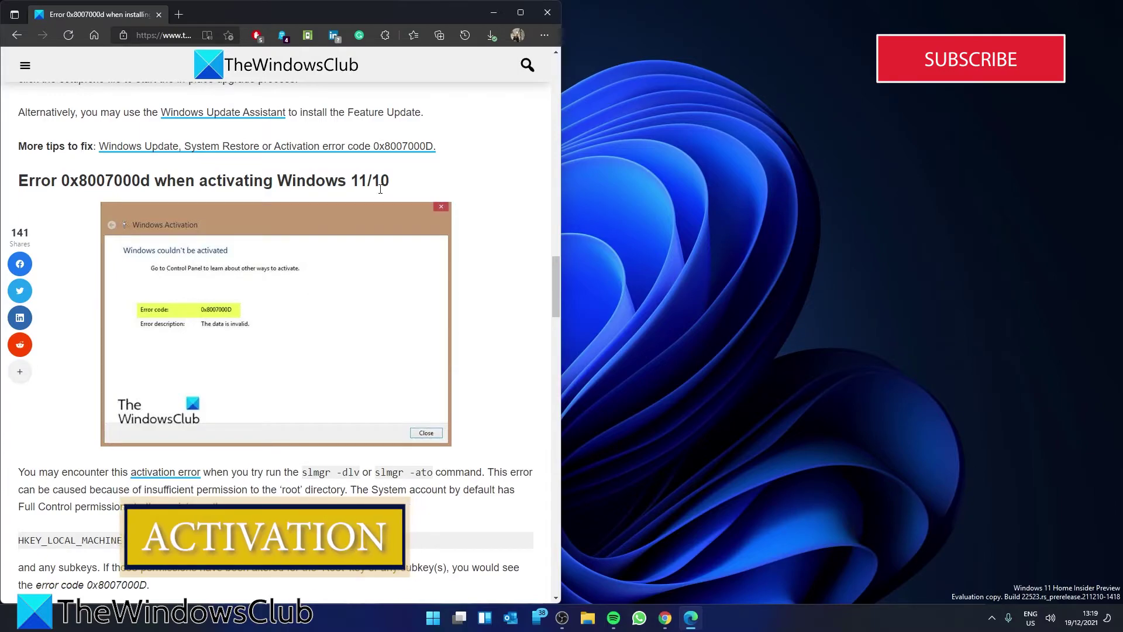
Minimize the browser, launch Settings, and go to the System > Activation page.
{"action": "left_click", "coordinate": [493, 14]}
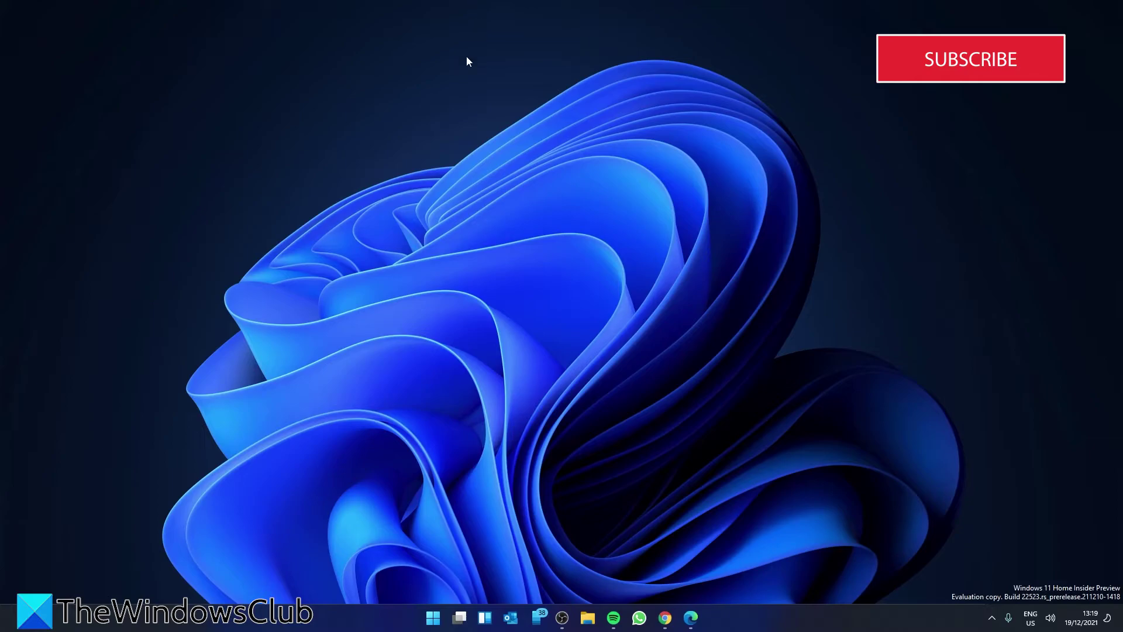
{"action": "left_click", "coordinate": [433, 618]}
{"action": "left_click", "coordinate": [435, 290]}
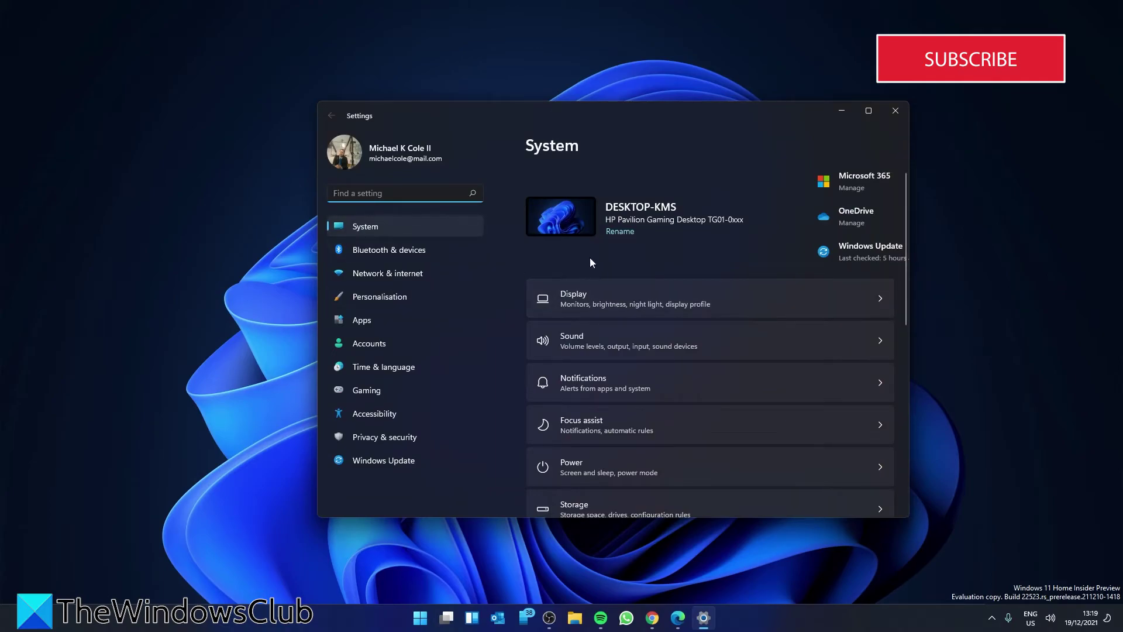
{"action": "scroll", "coordinate": [633, 279], "scroll_direction": "down", "scroll_amount": 5}
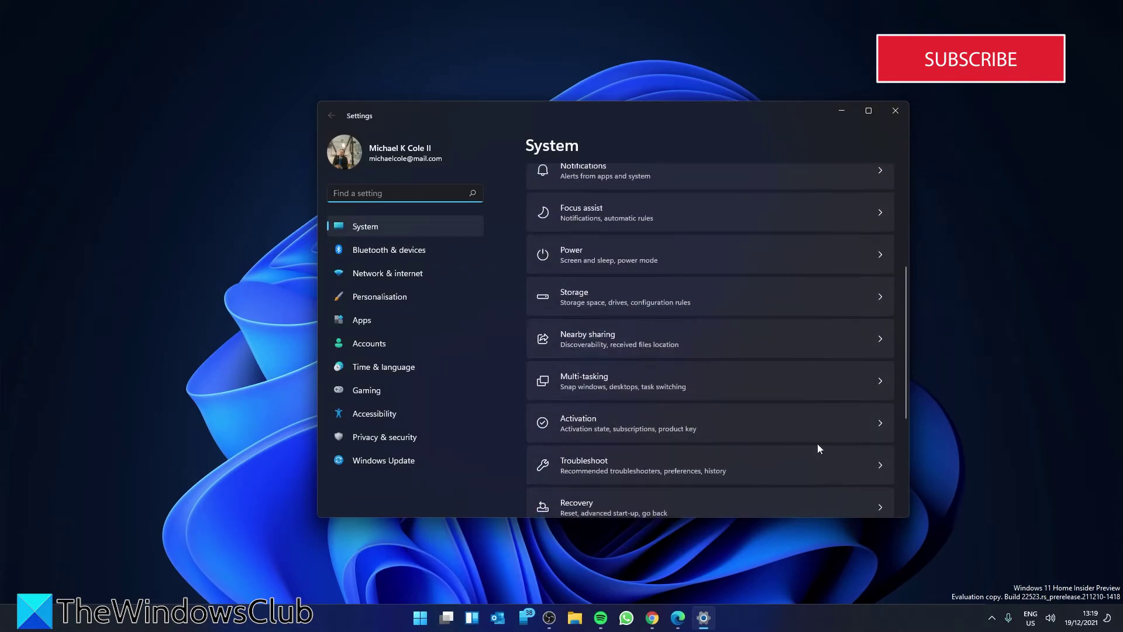
{"action": "left_click", "coordinate": [878, 431]}
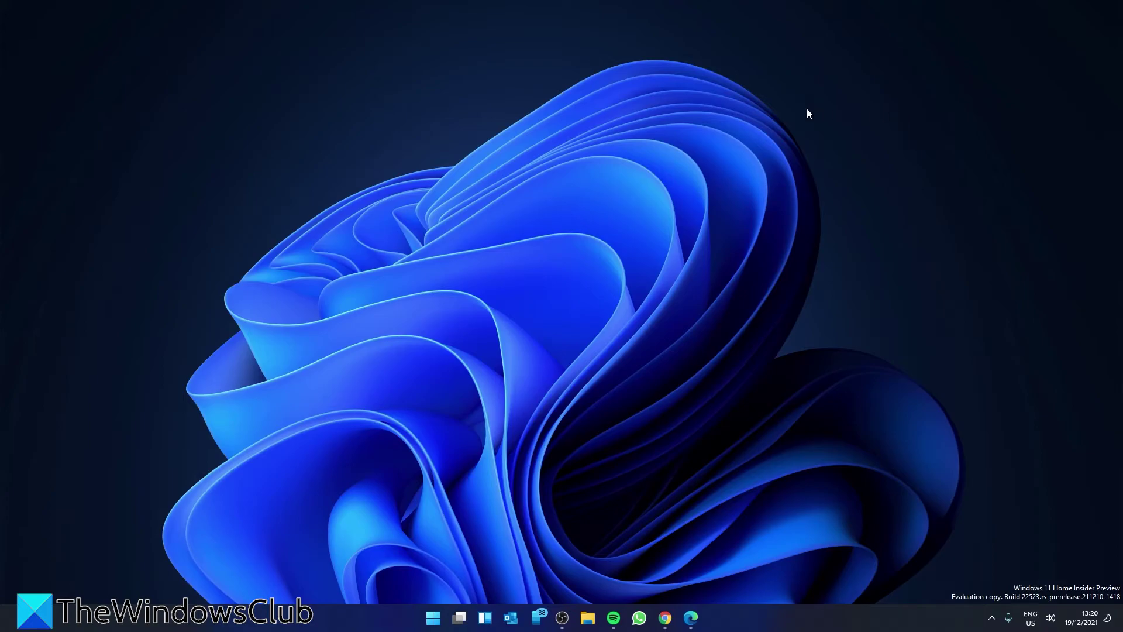
Launch regedit and drill down through HKEY_LOCAL_MACHINE, SYSTEM, CurrentControlSet and Enum to ROOT.
{"action": "left_click", "coordinate": [433, 617]}
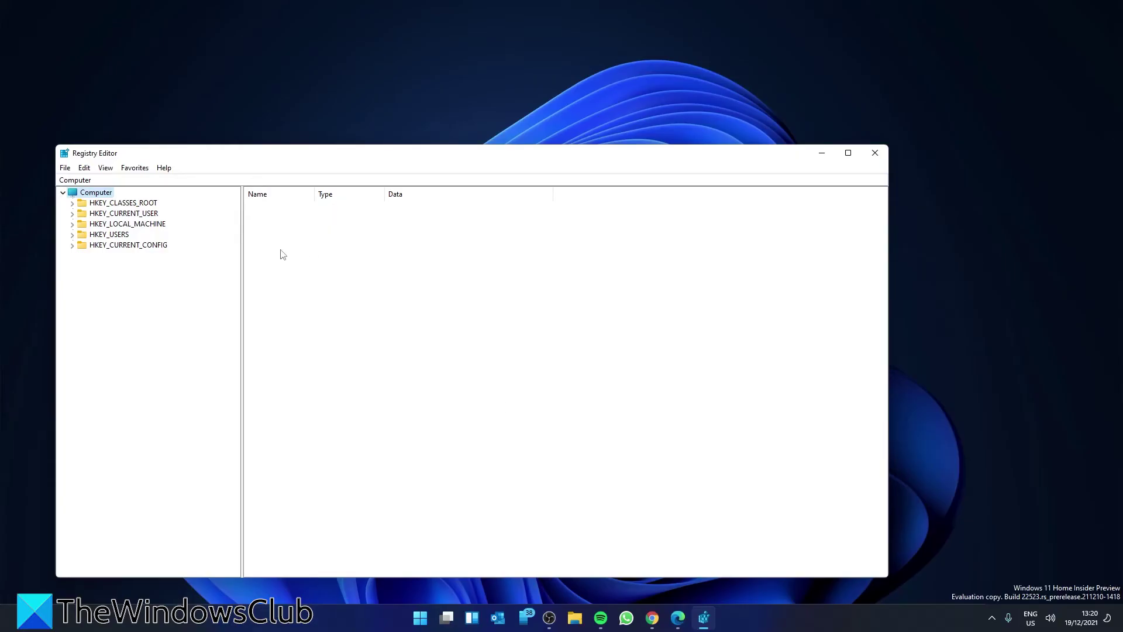
{"action": "left_click", "coordinate": [73, 226]}
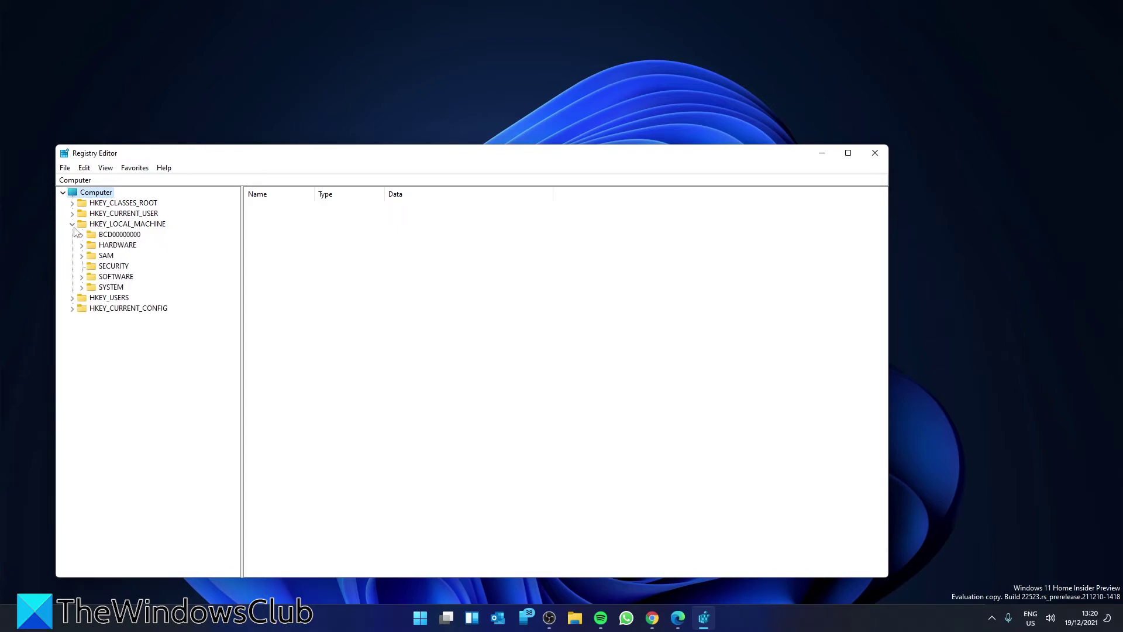
{"action": "left_click", "coordinate": [81, 287]}
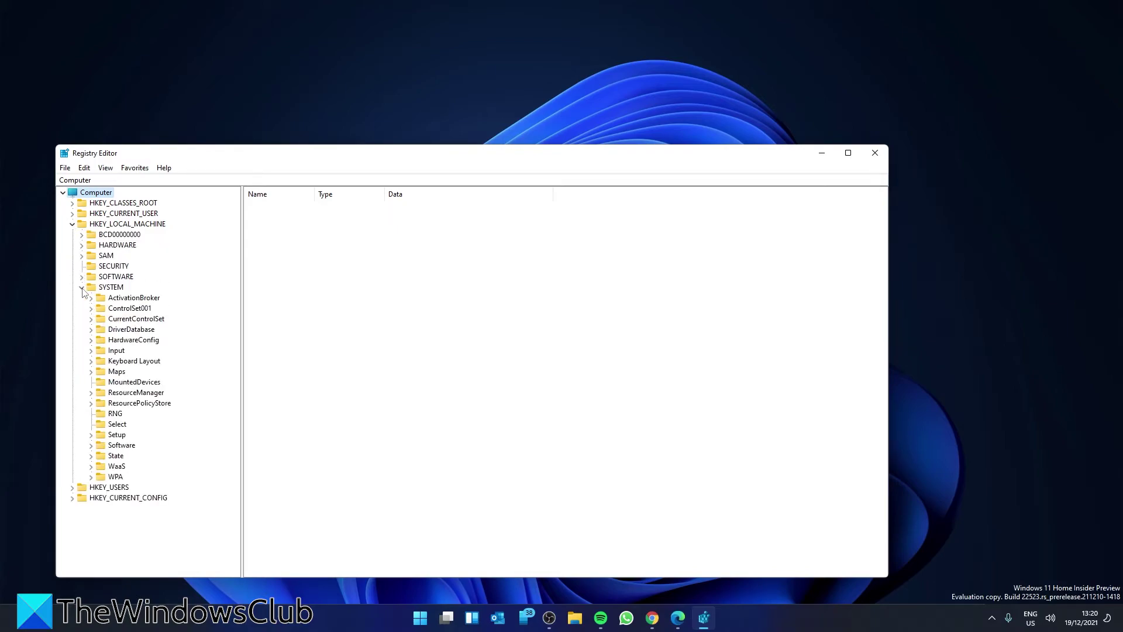
{"action": "left_click", "coordinate": [91, 319]}
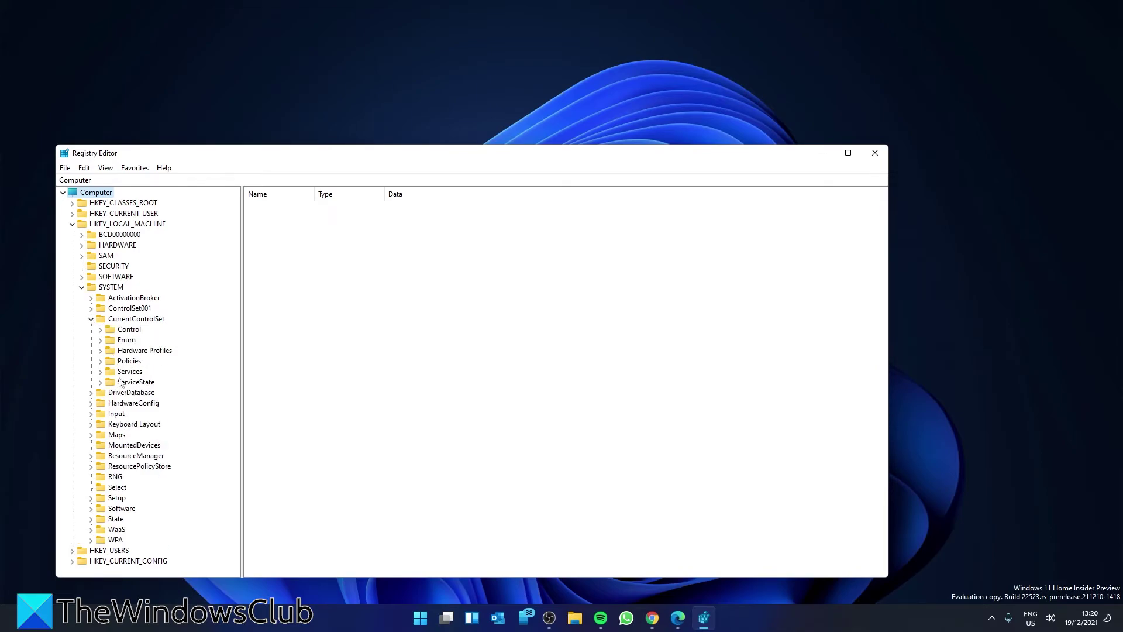
{"action": "left_click", "coordinate": [100, 340]}
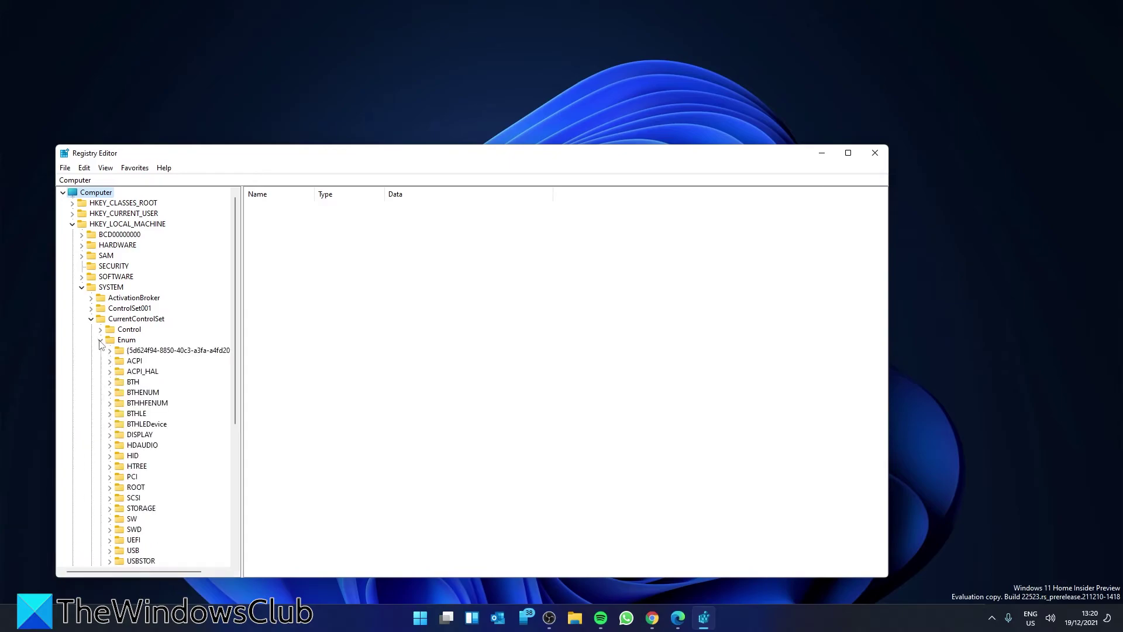
{"action": "scroll", "coordinate": [166, 367], "scroll_direction": "down", "scroll_amount": 2}
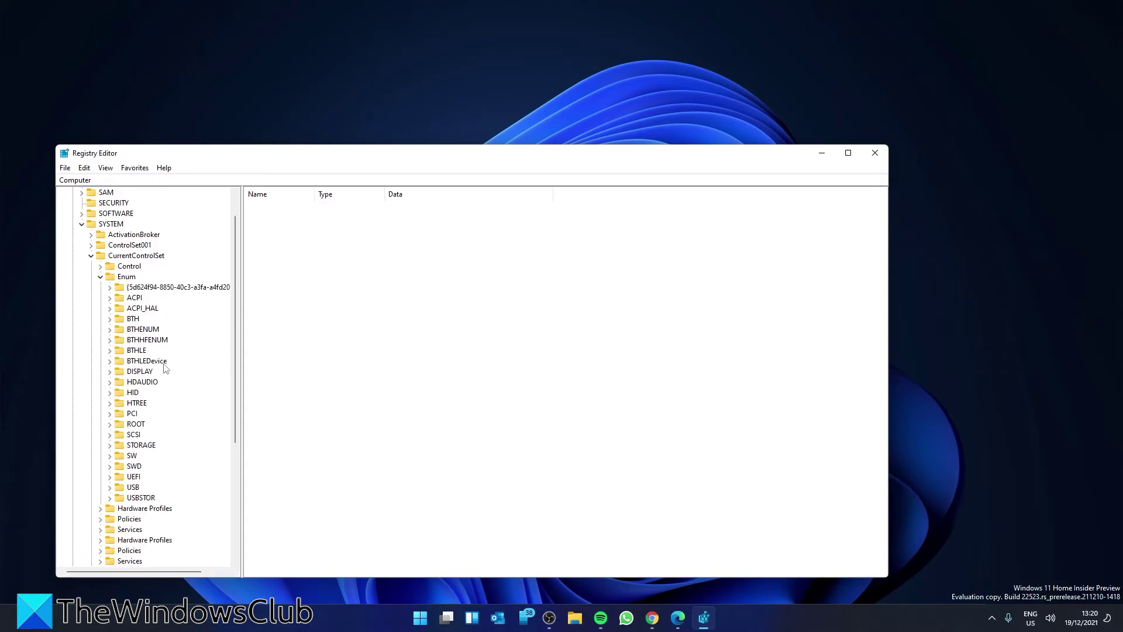
{"action": "left_click", "coordinate": [110, 425]}
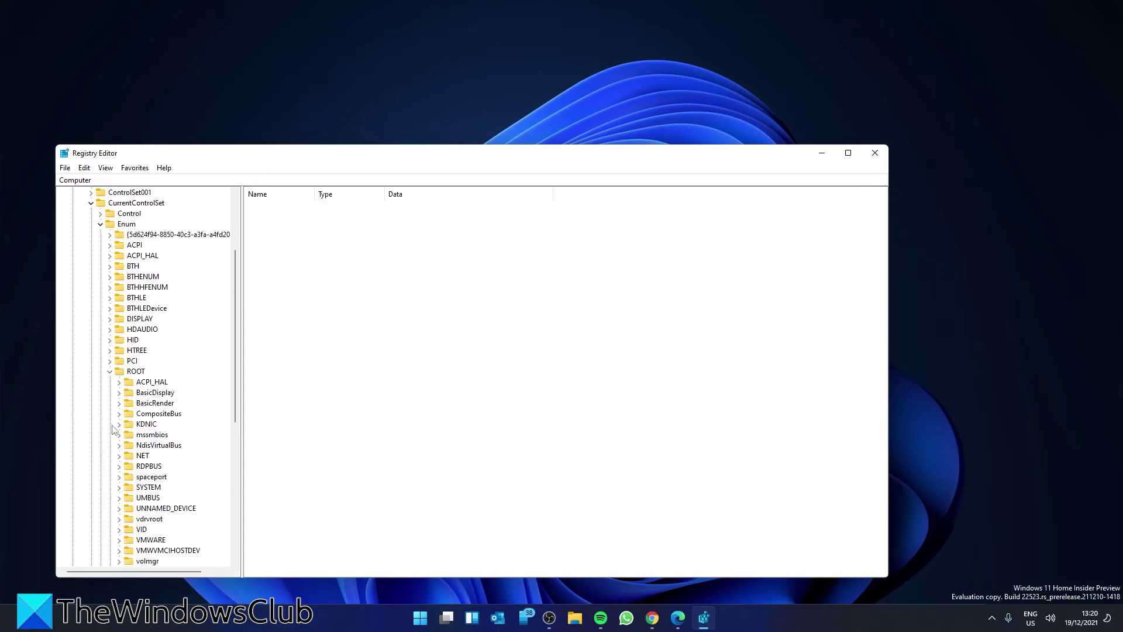
Open Permissions for the ROOT key, select Administrators, and view Advanced security settings.
{"action": "right_click", "coordinate": [136, 372]}
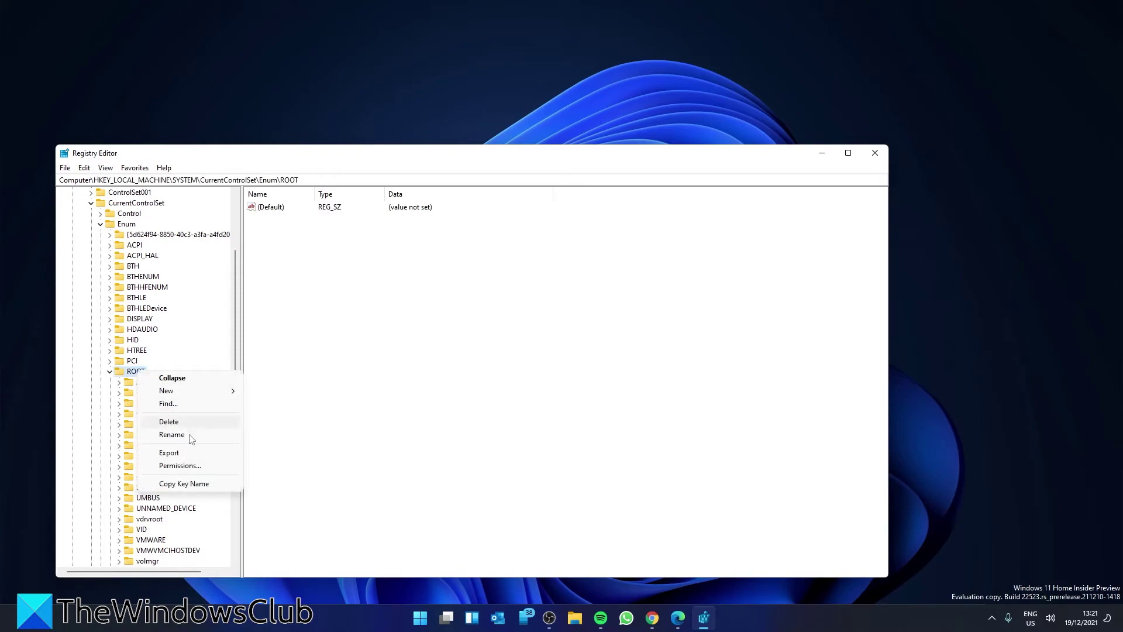
{"action": "left_click", "coordinate": [180, 466]}
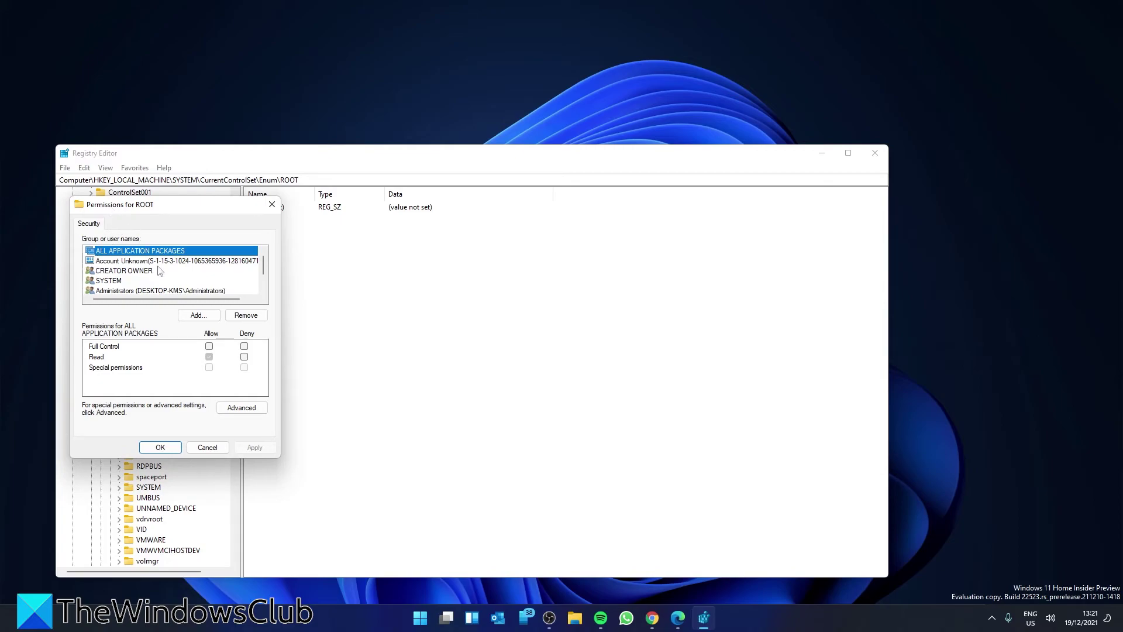
{"action": "left_click", "coordinate": [122, 291]}
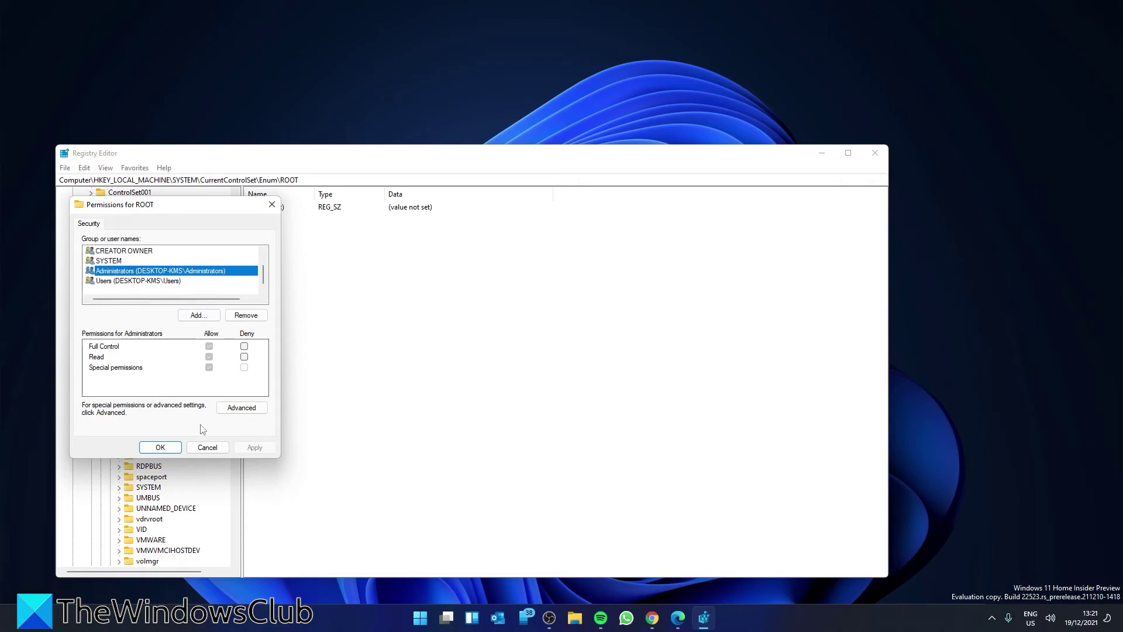
{"action": "left_click", "coordinate": [241, 407]}
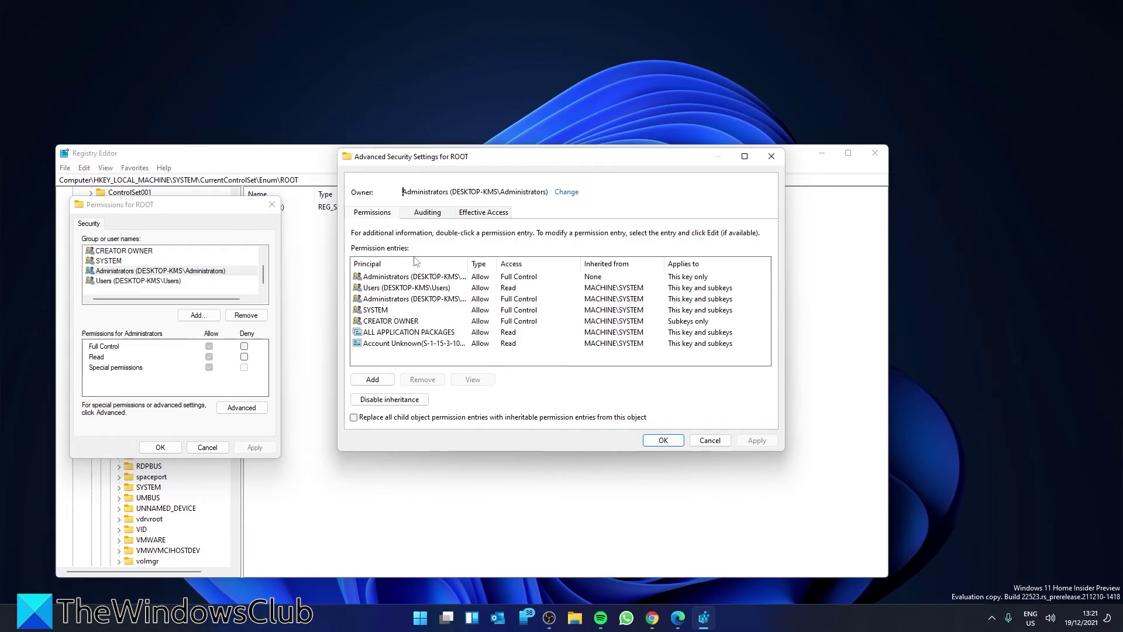
Inspect the SYSTEM permission entry for Full Control, then close the entry and Advanced Security Settings.
{"action": "left_click", "coordinate": [387, 310]}
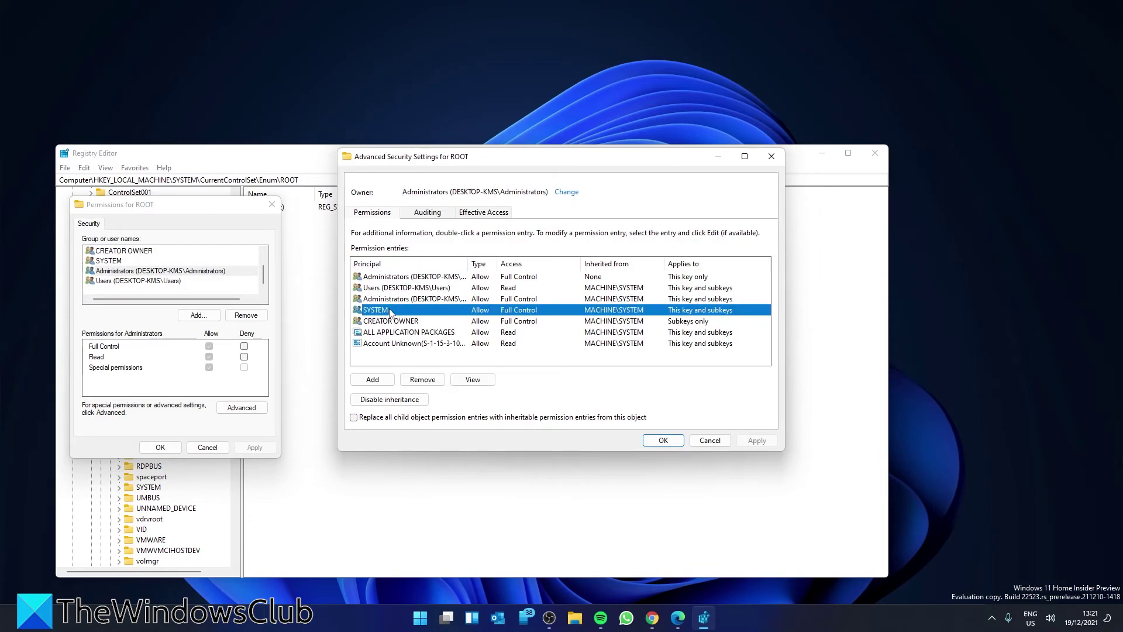
{"action": "double_click", "coordinate": [389, 312]}
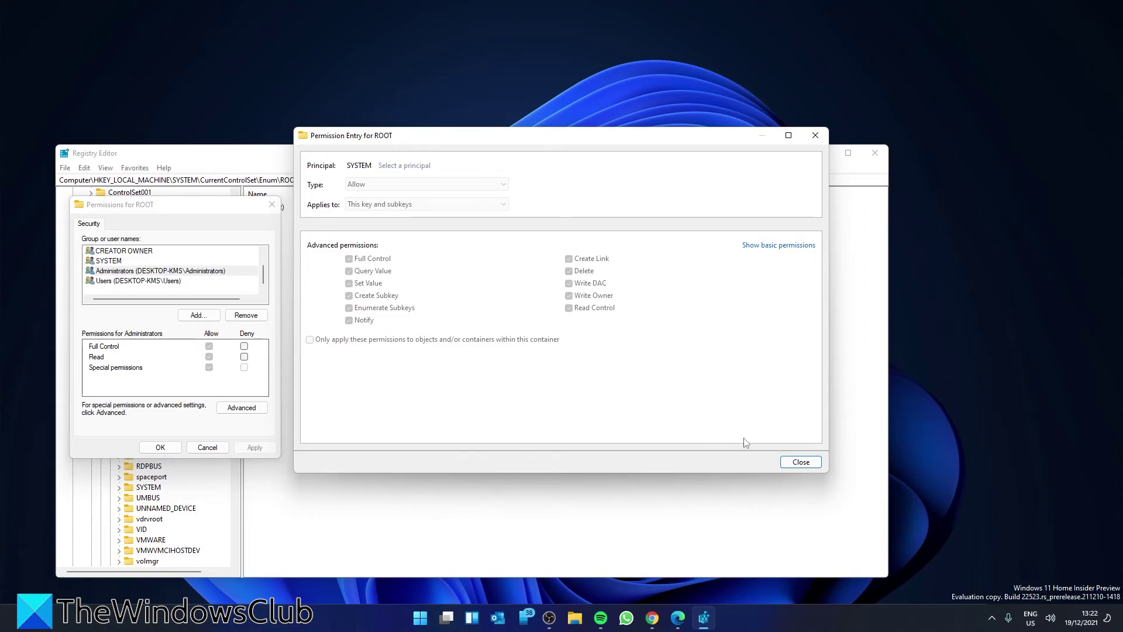
{"action": "left_click", "coordinate": [802, 464]}
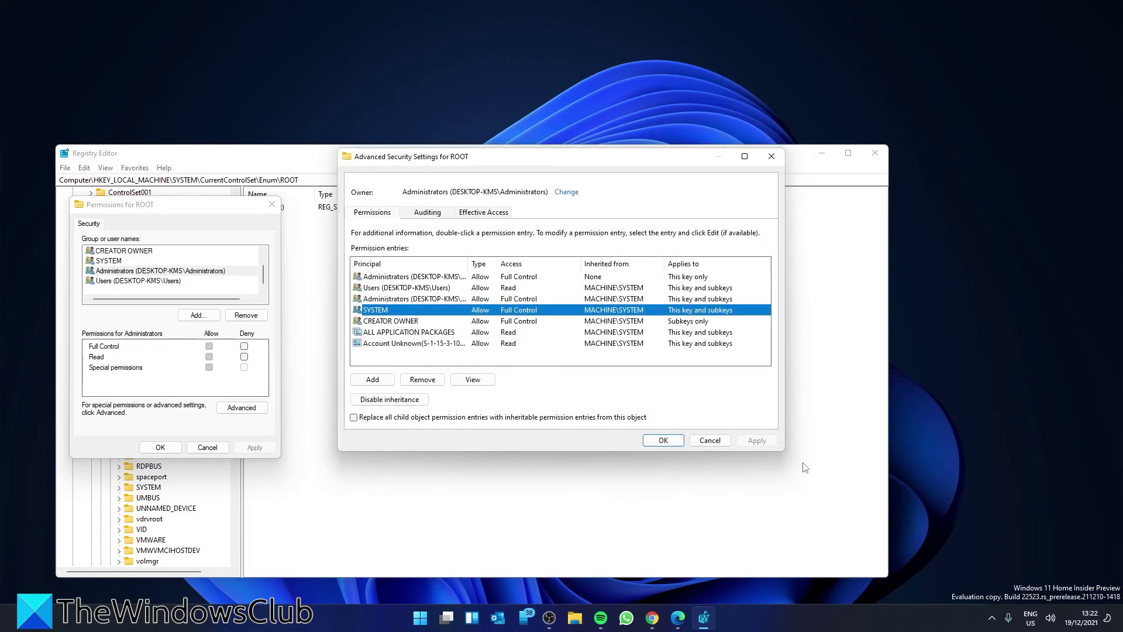
{"action": "left_click", "coordinate": [663, 441]}
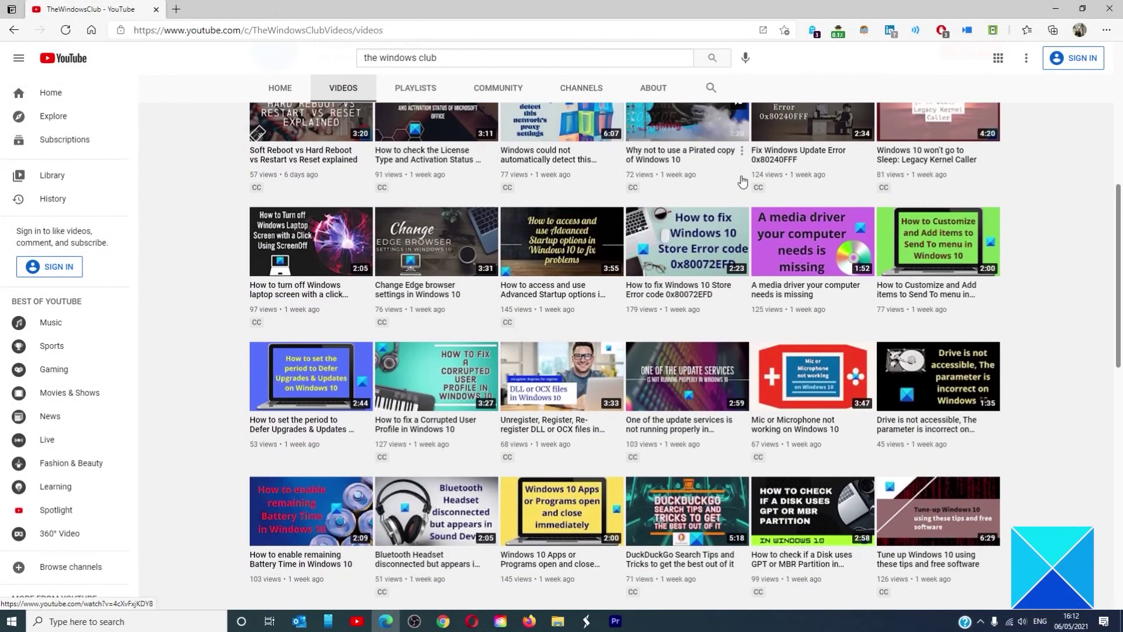
{"action": "scroll", "coordinate": [742, 181], "scroll_direction": "down", "scroll_amount": 9}
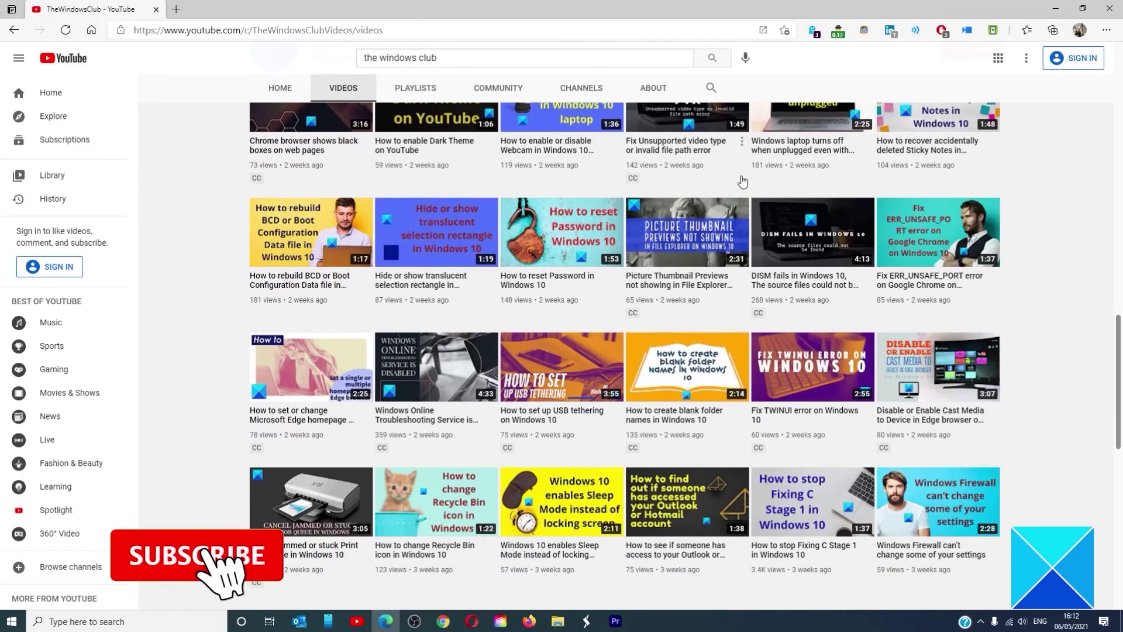
Scroll down and back up through TheWindowsClub's Videos grid.
{"action": "scroll", "coordinate": [742, 181], "scroll_direction": "up", "scroll_amount": 12}
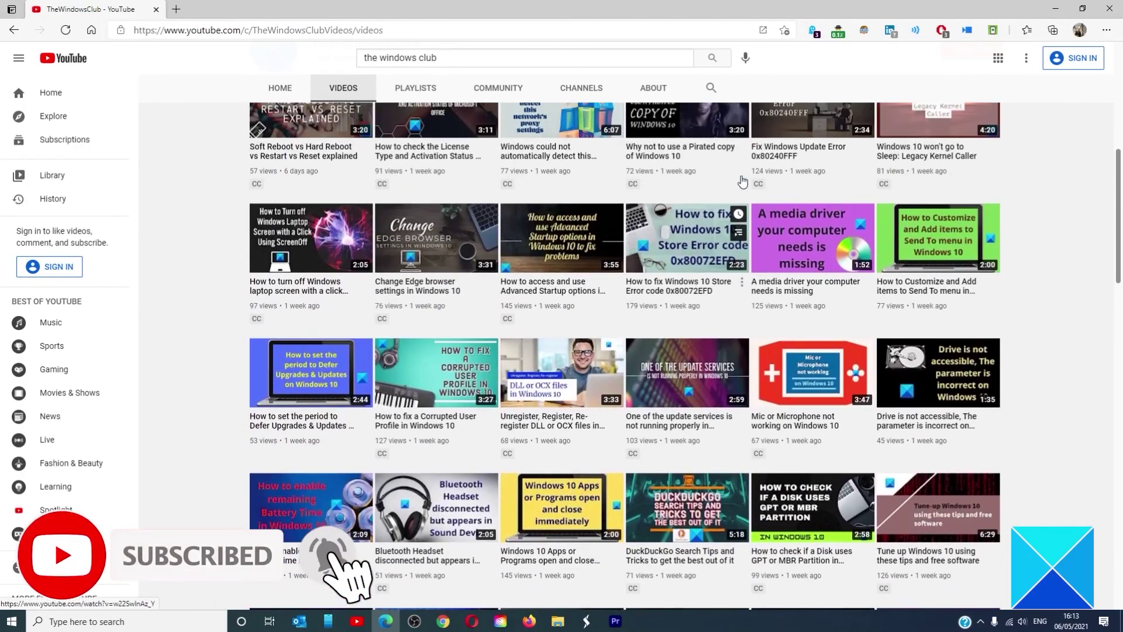